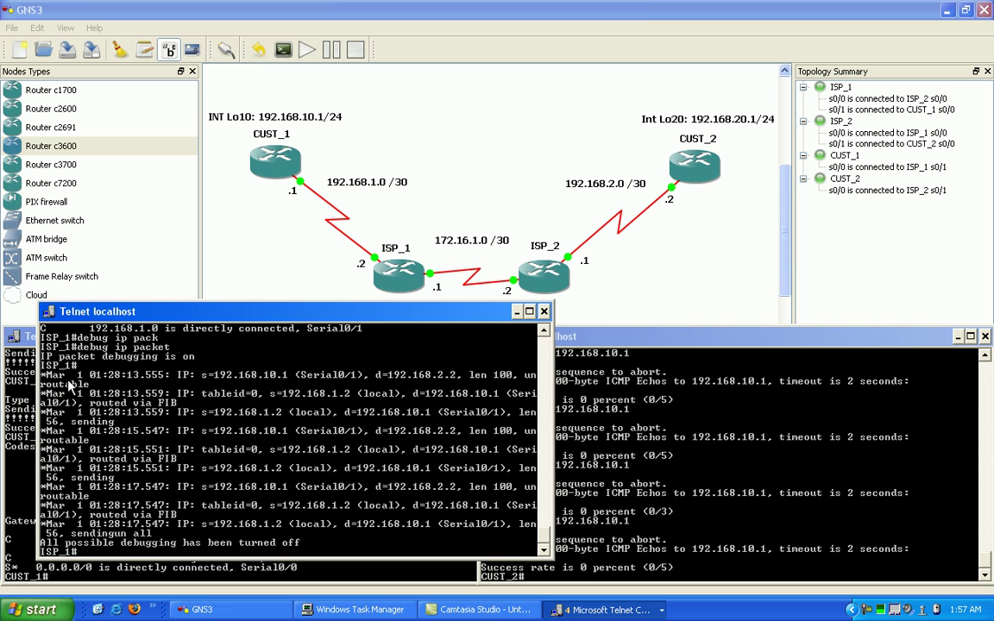
# Display ISP_1's routing table, then enter global configuration mode with config t.
pyautogui.write('show ip')
pyautogui.write(' route')
pyautogui.press('Return')
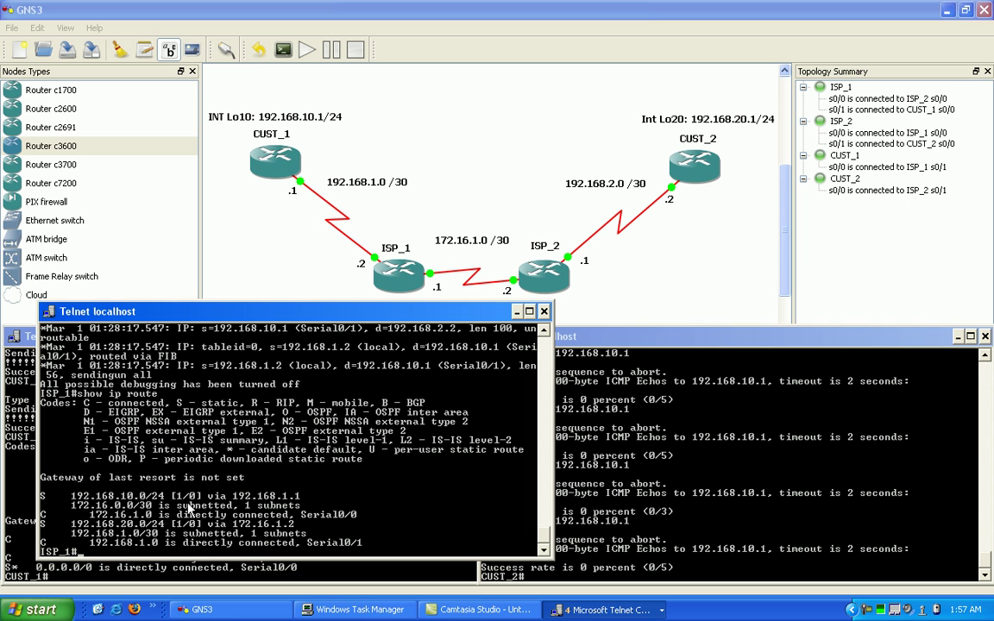
pyautogui.write('co')
pyautogui.write('nfig t')
pyautogui.press('Return')
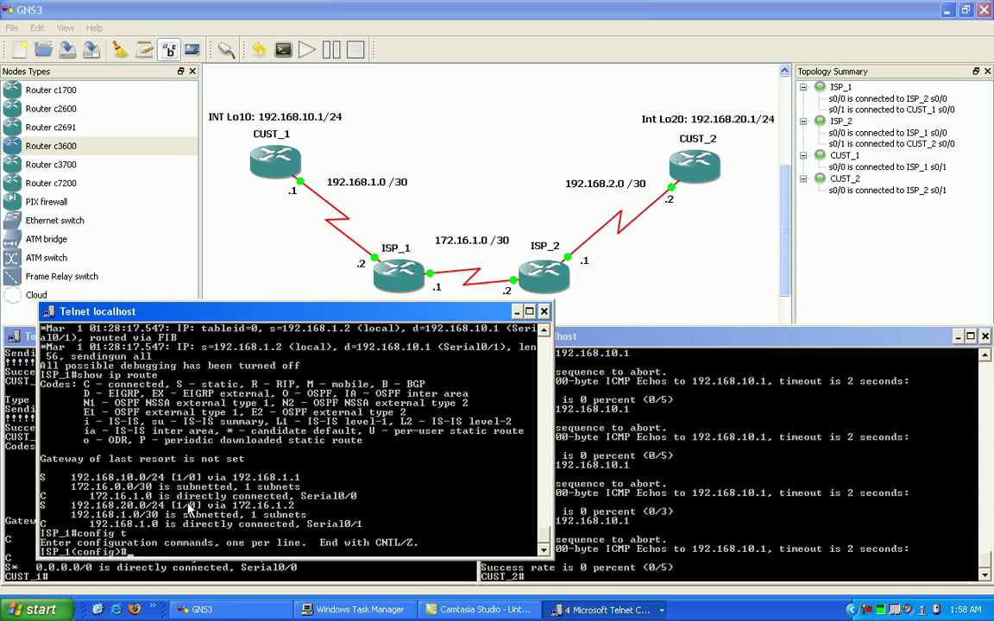
# Type the partial command 'ip route 192.168.2.0' at ISP_1's configuration prompt.
pyautogui.write('ip route ')
pyautogui.write('192.1')
pyautogui.write('68')
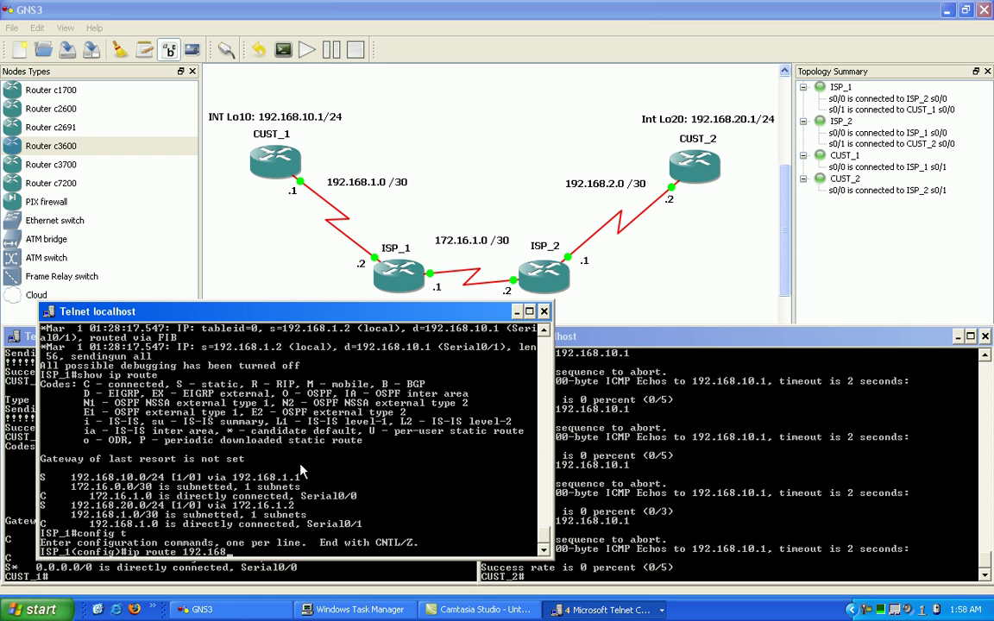
pyautogui.write('.')
pyautogui.write('2.0')
pyautogui.scroll(1, 227, 420)
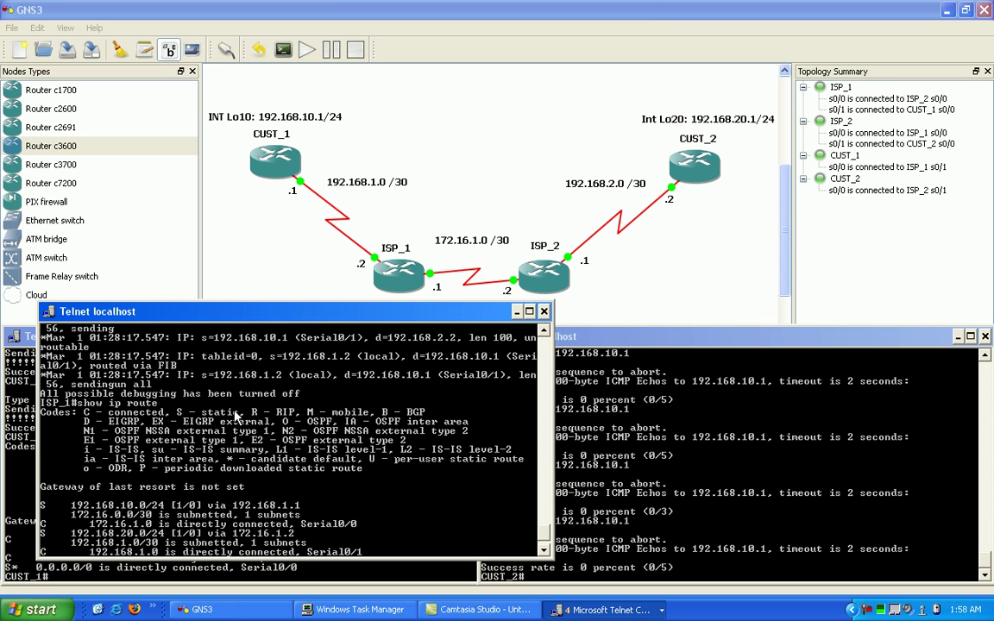
pyautogui.scroll(1, 242, 407)
pyautogui.scroll(-1, 243, 406)
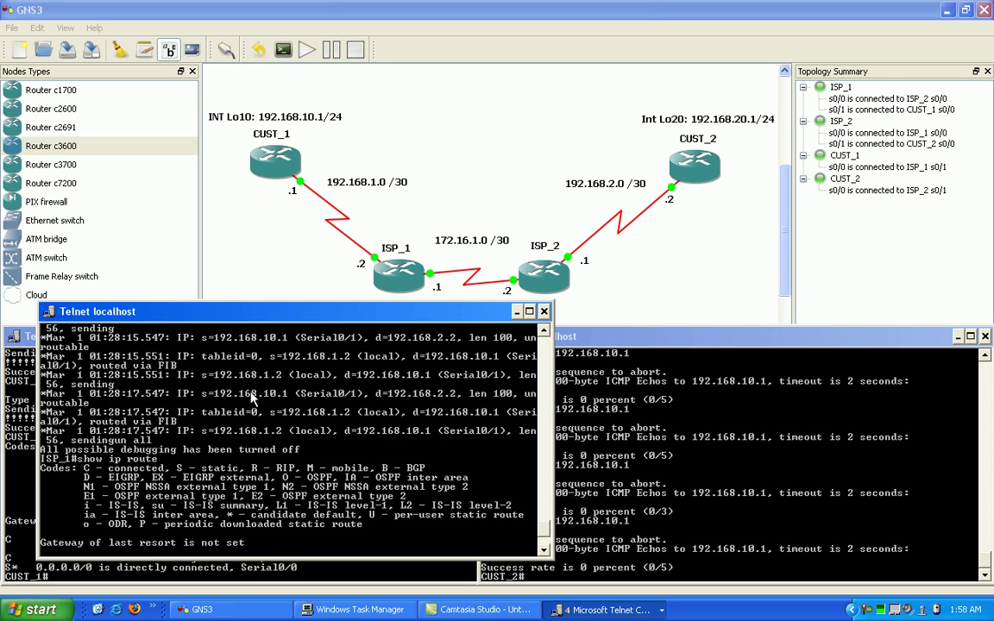
pyautogui.write('ip route 192.168.2.0')
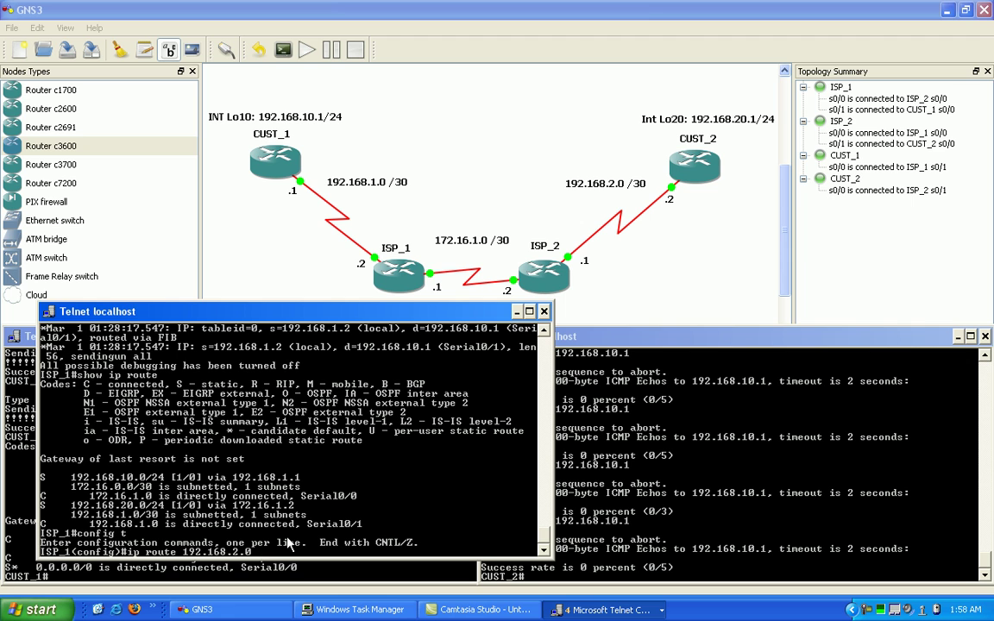
# Add ISP_1's static route 192.168.2.0 255.255.255.252 via next hop 172.16.1.2.
pyautogui.write('255.255.25')
pyautogui.write('5.')
pyautogui.write('0')
pyautogui.press('BackSpace')
pyautogui.press('BackSpace')
pyautogui.write('.252')
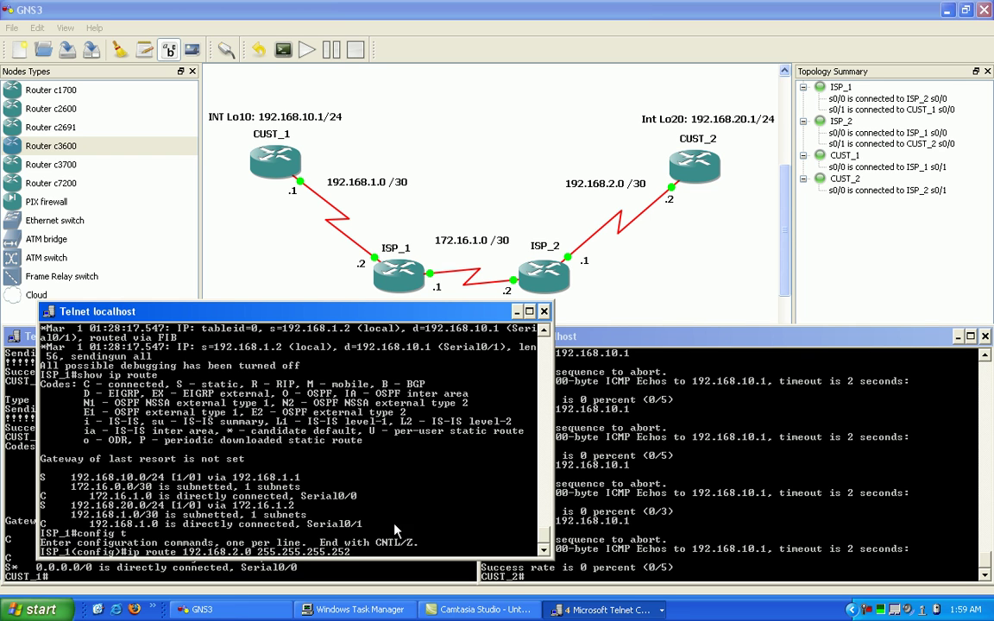
pyautogui.write(' 172.1')
pyautogui.write('6.')
pyautogui.write('1.2')
pyautogui.press('Return')
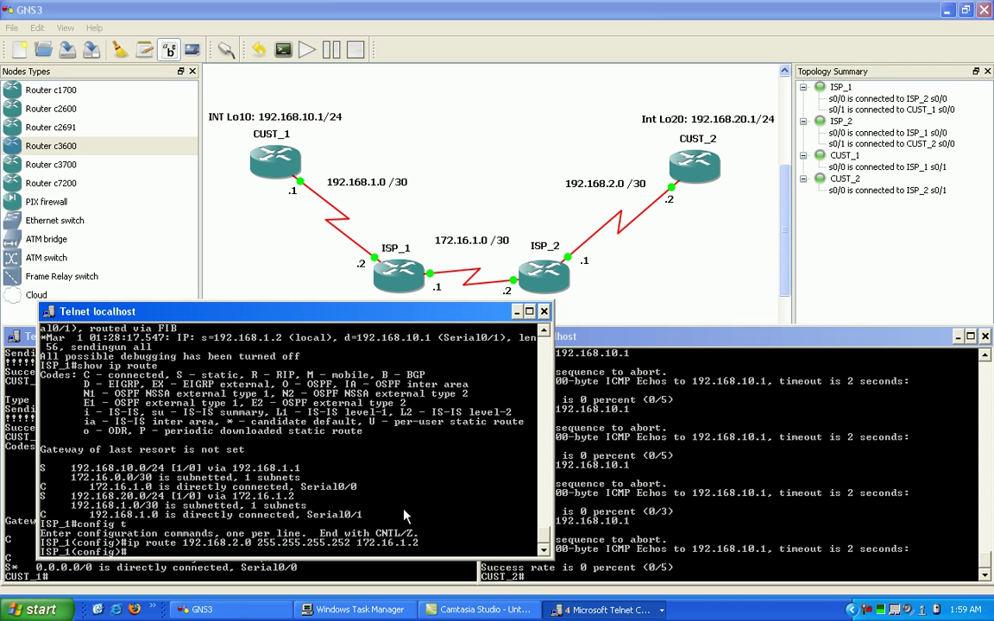
# Exit configuration mode and verify the 192.168.2.0/30 route via 172.16.1.2 in show ip route.
pyautogui.write('end')
pyautogui.press('Return')
pyautogui.write('show ip route')
pyautogui.press('Return')
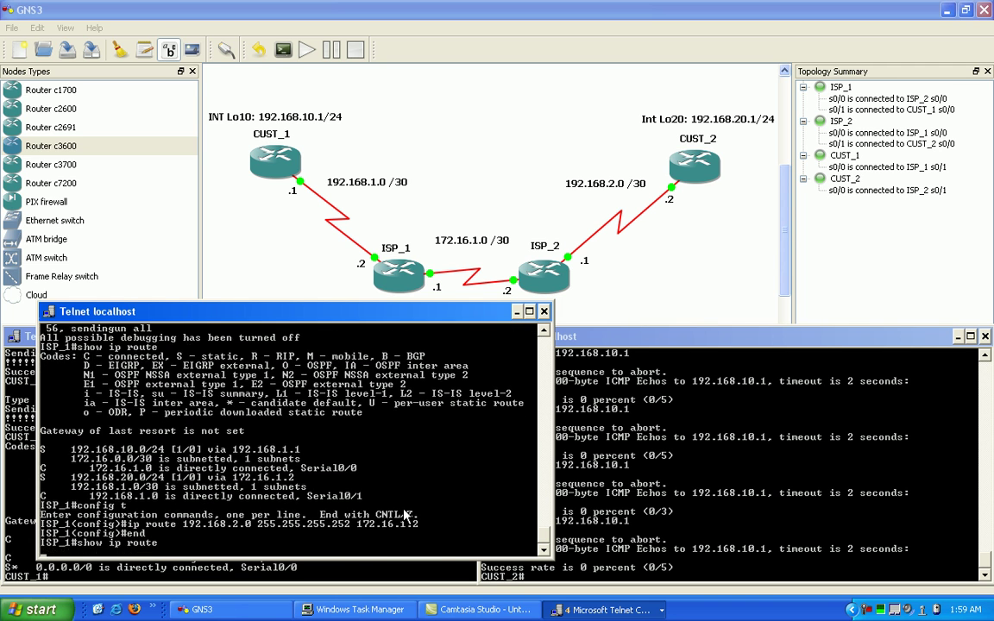
pyautogui.press('Return')
pyautogui.press('Return')
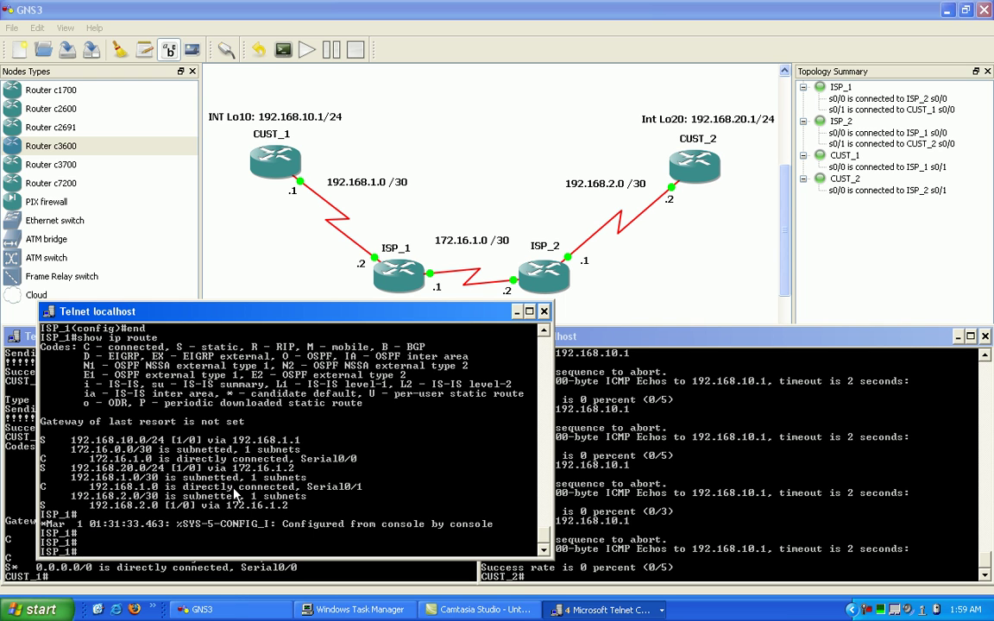
# Shift the ISP_1 console aside and recall the ping to 192.168.10.1 on CUST_2.
pyautogui.click(596, 446)
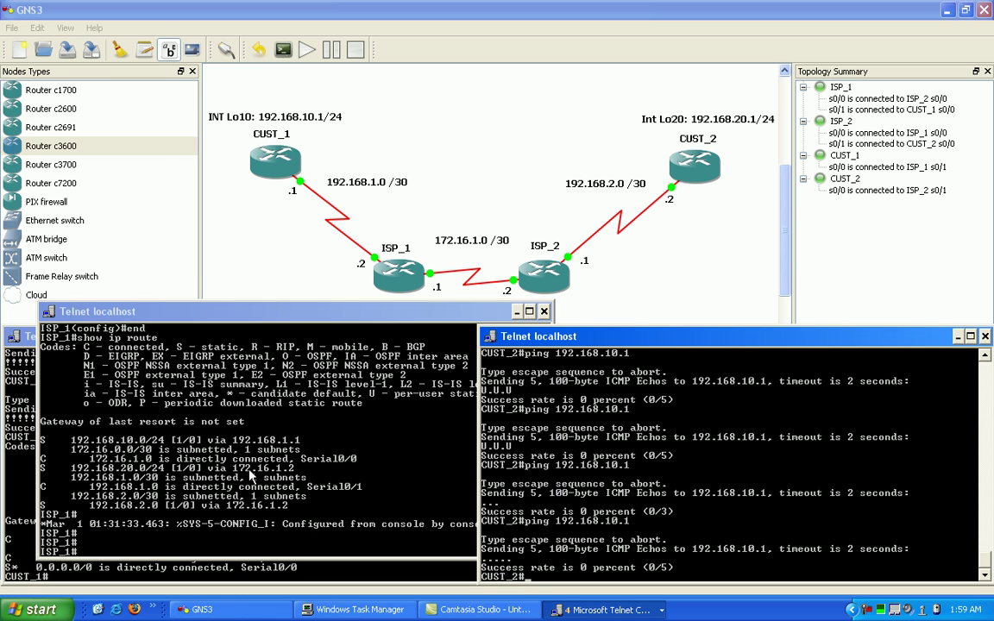
pyautogui.click(227, 429)
pyautogui.moveTo(230, 311); pyautogui.dragTo(203, 312)
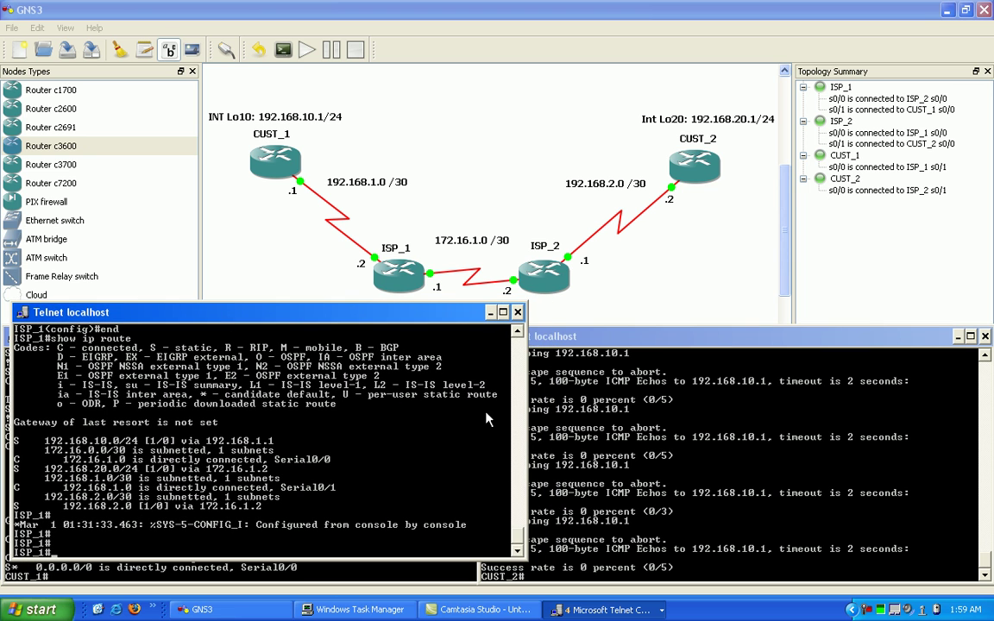
pyautogui.click(591, 442)
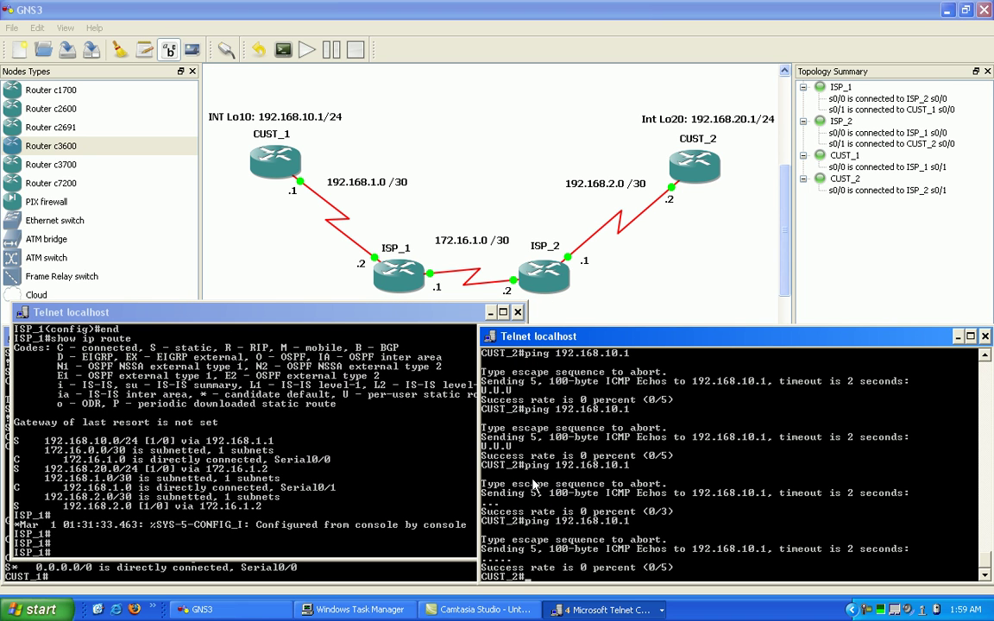
pyautogui.press('Up')
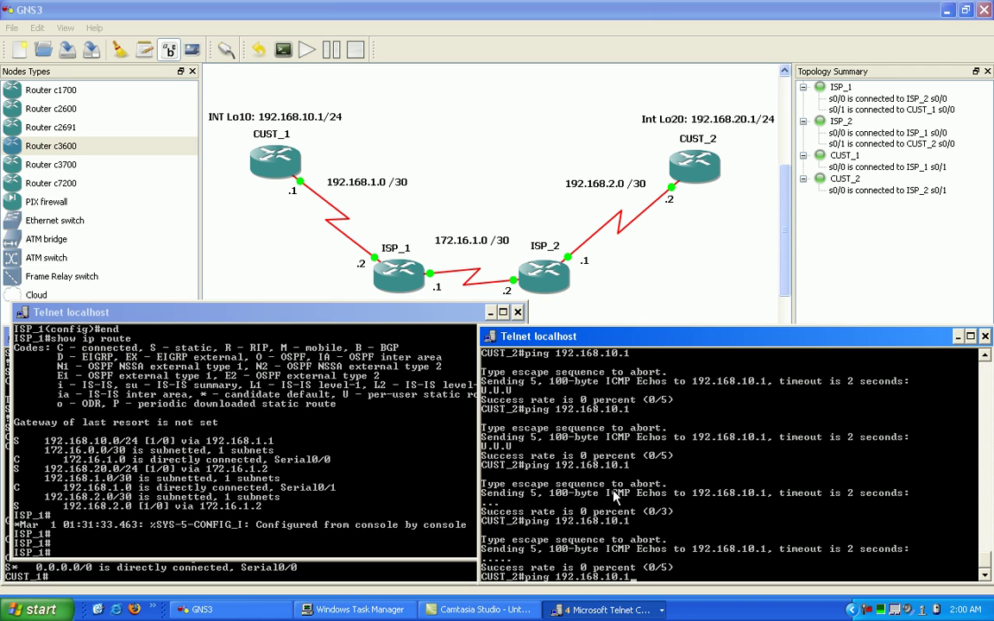
# Show CUST_1's routing table with its Loopback10 network and default route via Serial0/0.
pyautogui.click(215, 572)
pyautogui.write('show ip r')
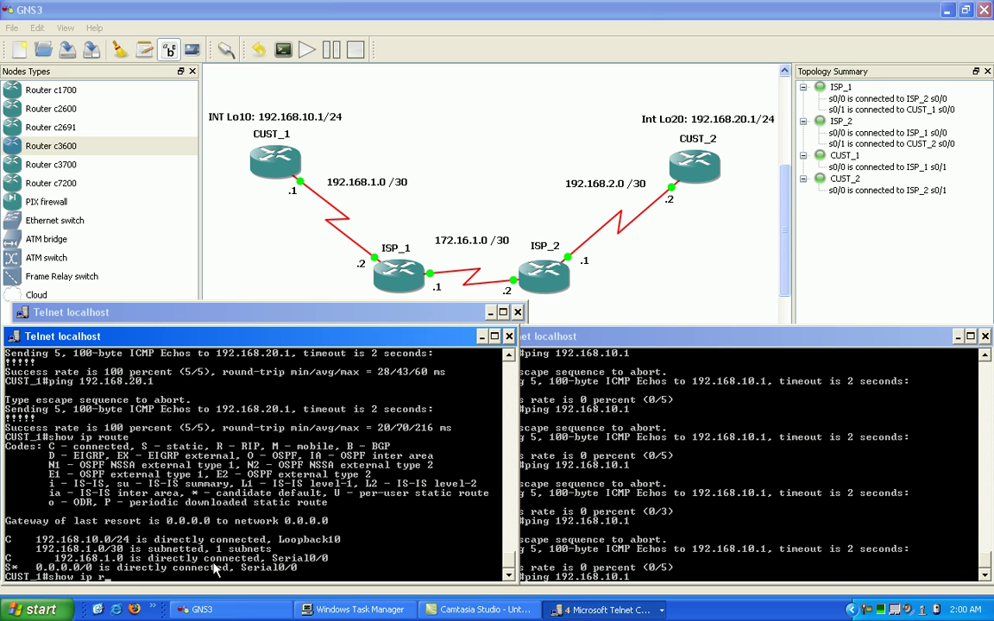
pyautogui.write('oute')
pyautogui.press('Return')
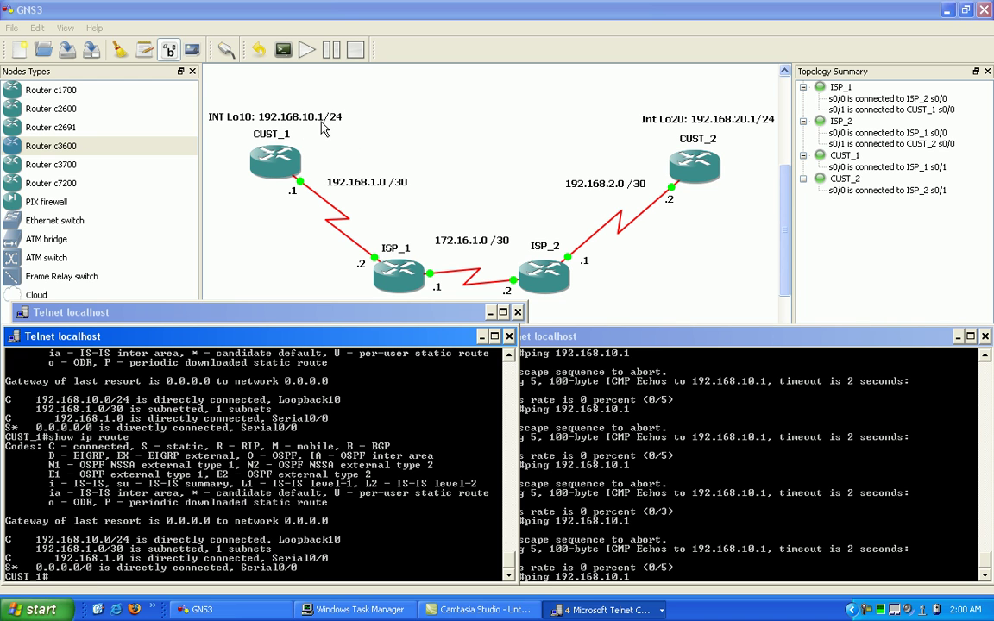
# Run the recalled ping to 192.168.10.1 on CUST_2, getting 5/5 replies.
pyautogui.click(634, 487)
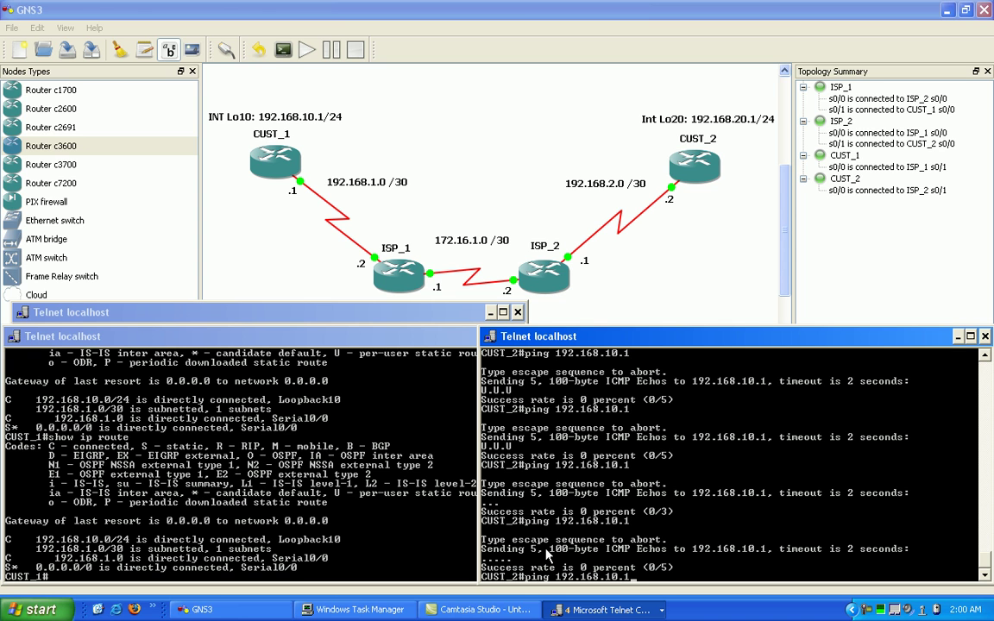
pyautogui.press('Return')
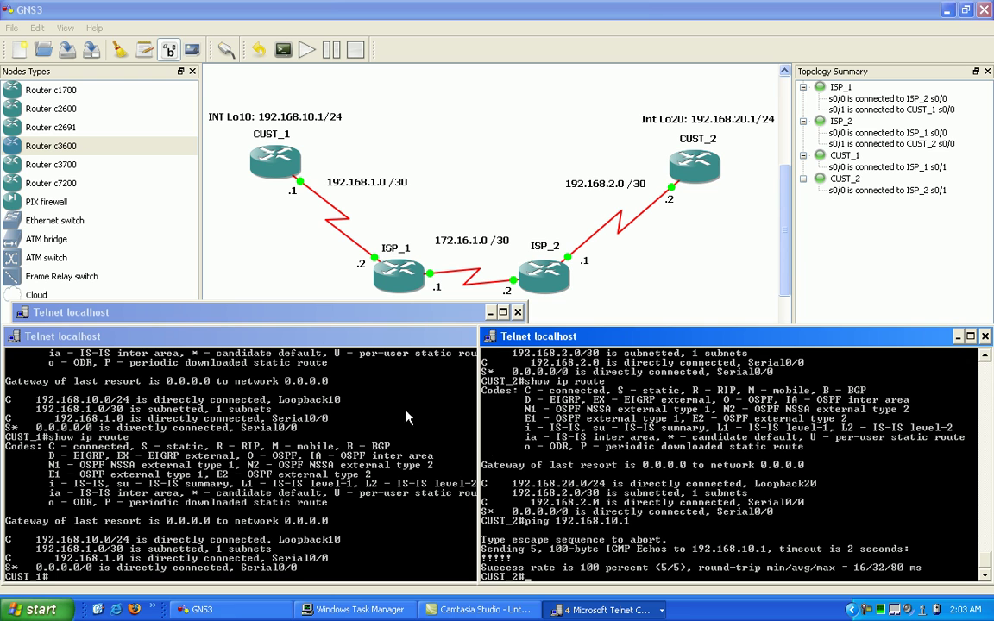
# From CUST_1, ping 192.168.20.1 and receive five of five replies.
pyautogui.click(385, 436)
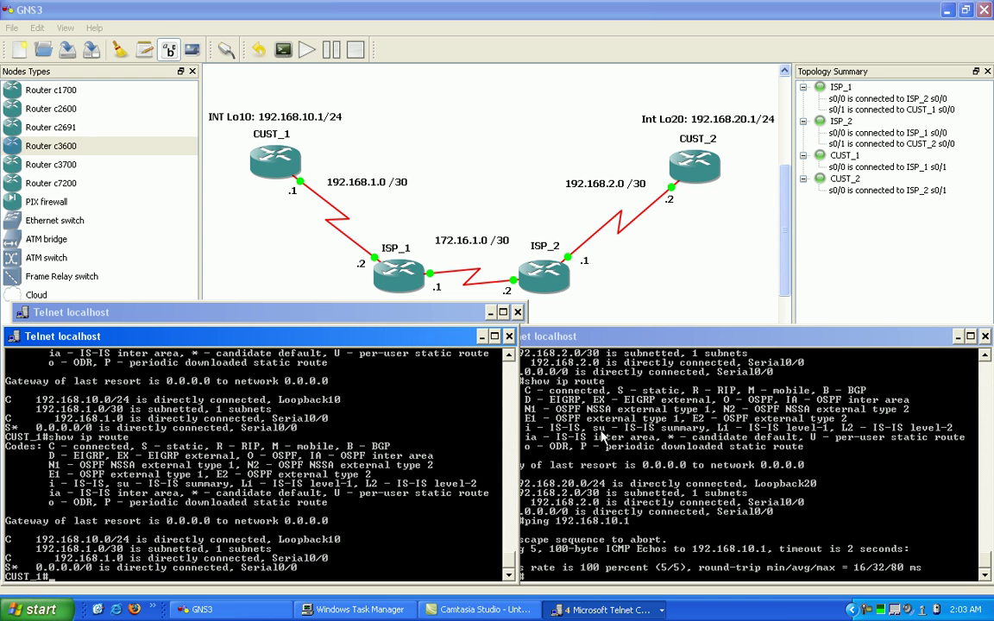
pyautogui.click(683, 470)
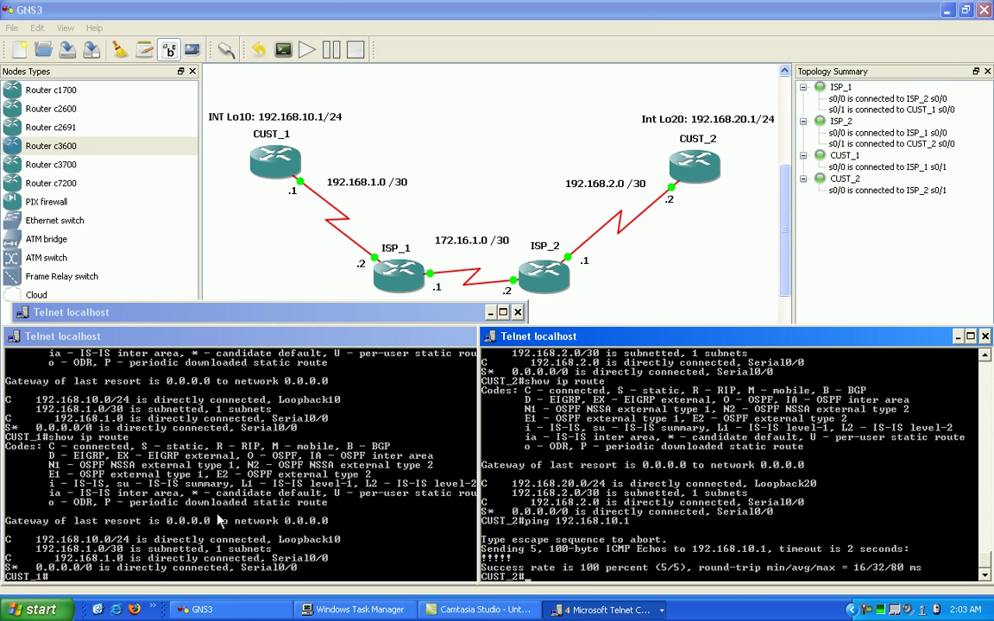
pyautogui.click(358, 431)
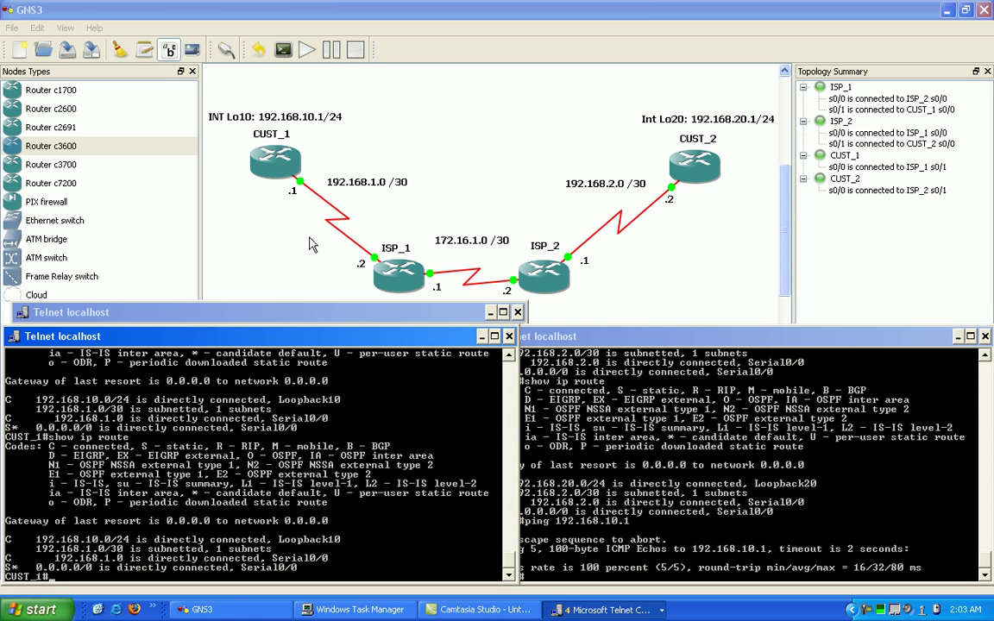
pyautogui.write('ping ')
pyautogui.write('192.')
pyautogui.write('1')
pyautogui.write('69')
pyautogui.press('BackSpace')
pyautogui.write('8.20.1')
pyautogui.press('Return')
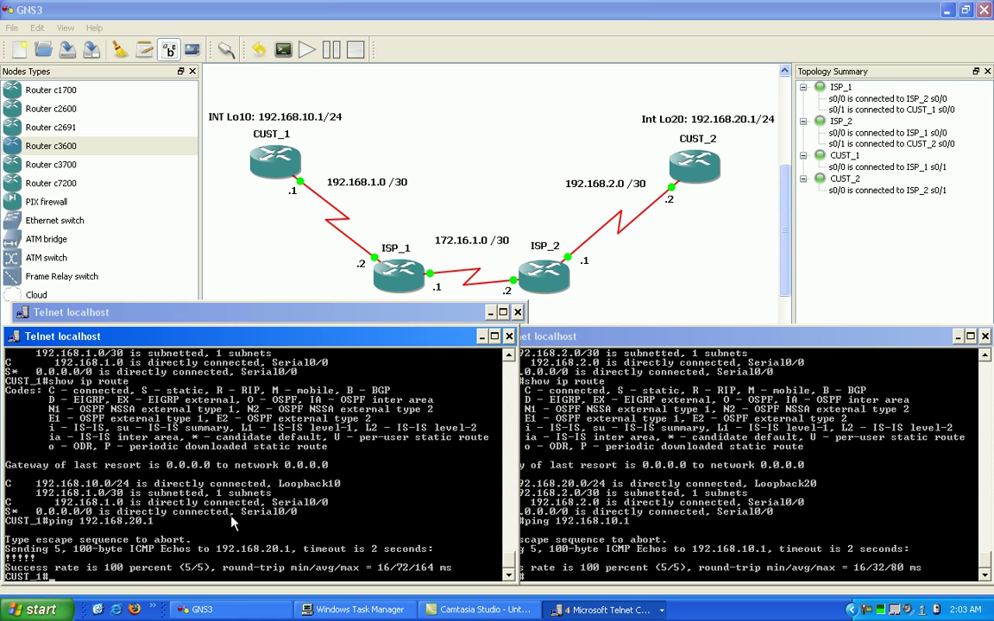
# Recall and rerun CUST_2's ping to 192.168.10.1, again getting 5/5 replies.
pyautogui.click(690, 455)
pyautogui.press('Up')
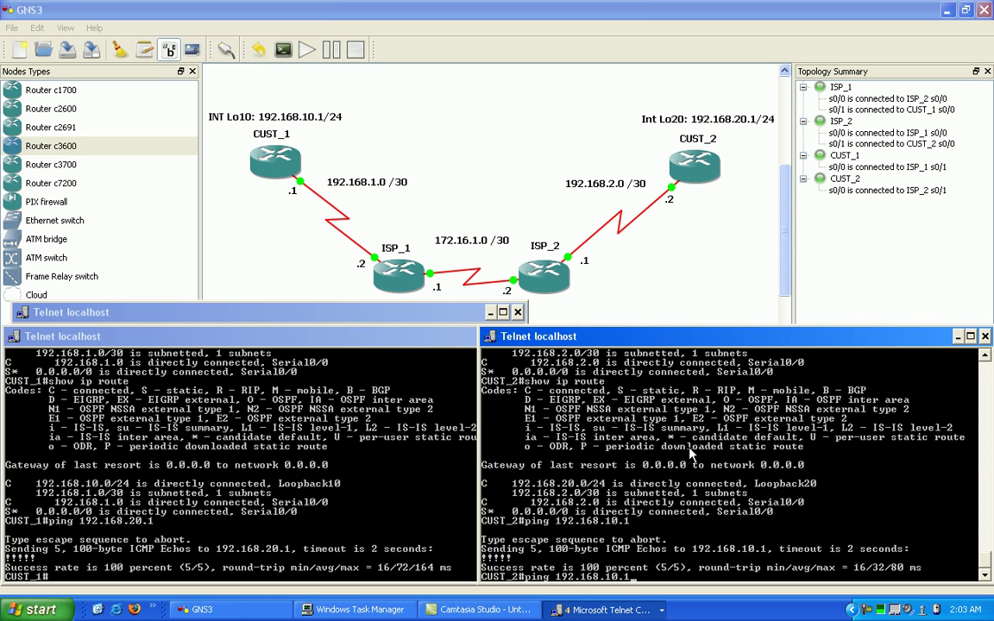
pyautogui.press('Return')
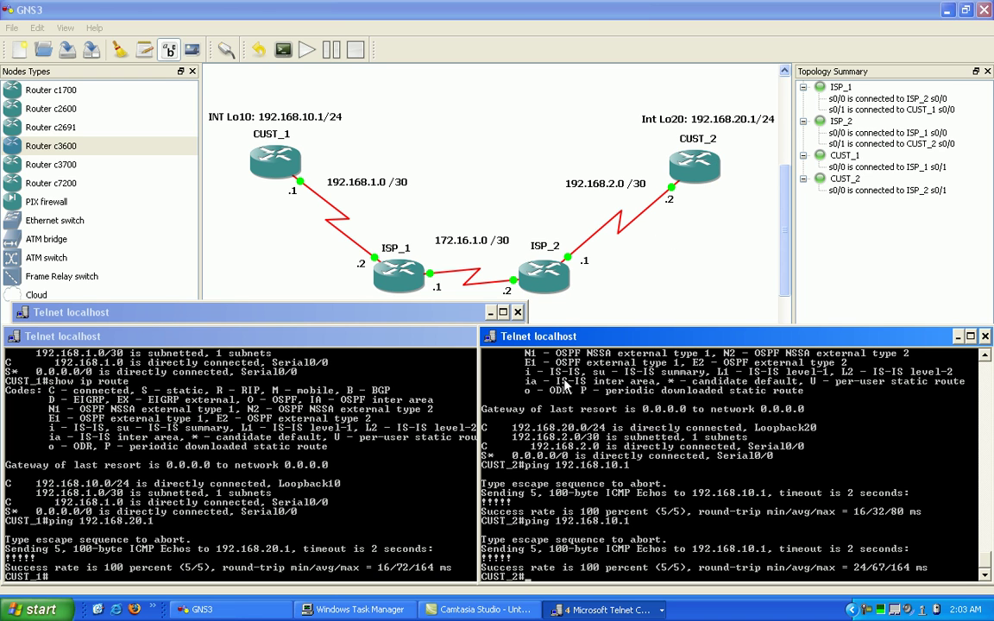
pyautogui.click(469, 403)
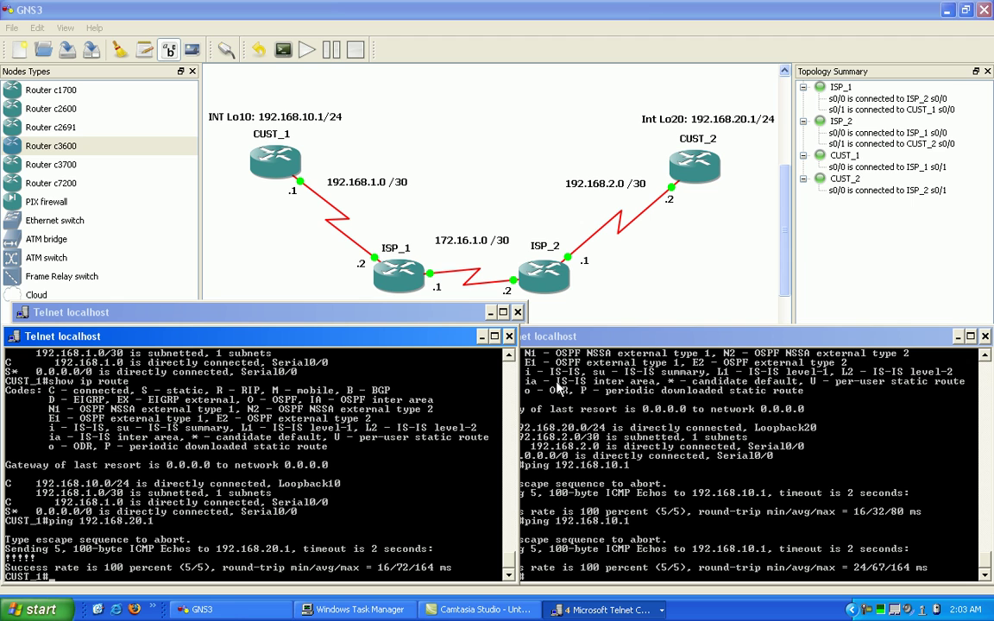